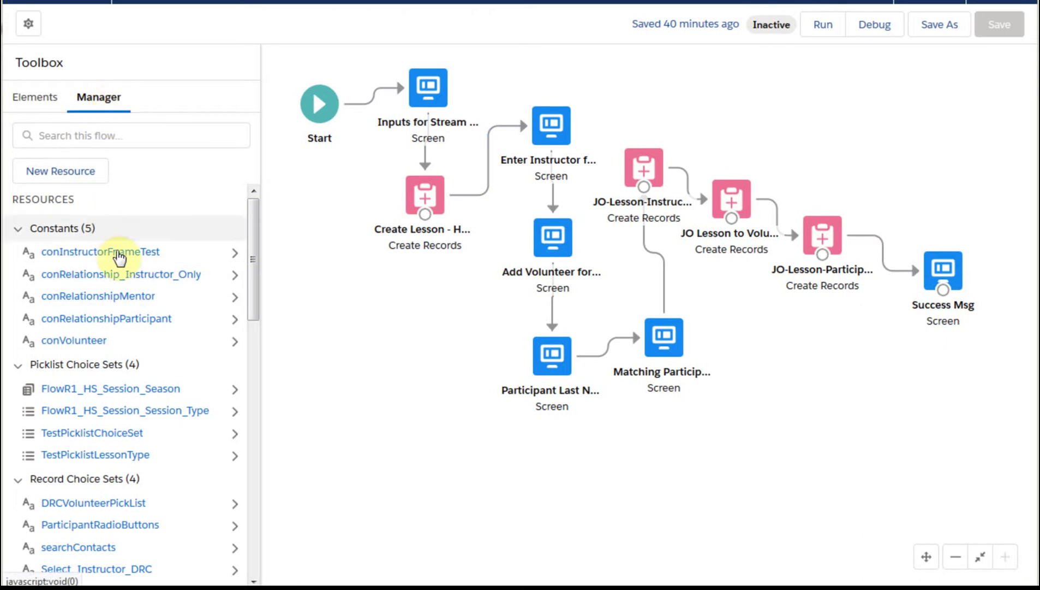
Step: Review the conRelationship_Instructor_Only constant, then browse new resource types without creating one
click(116, 277)
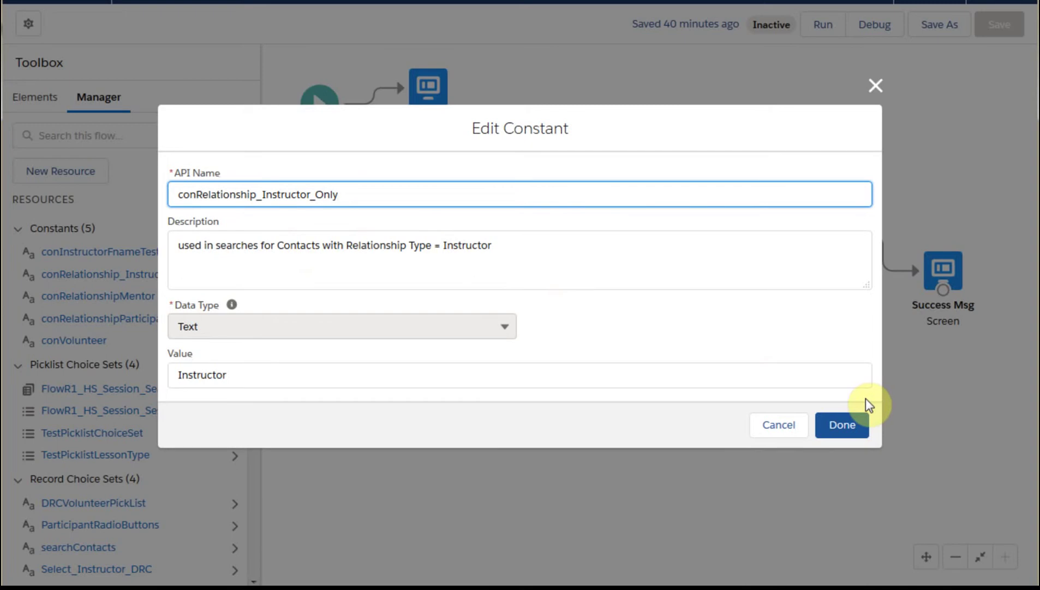
click(780, 425)
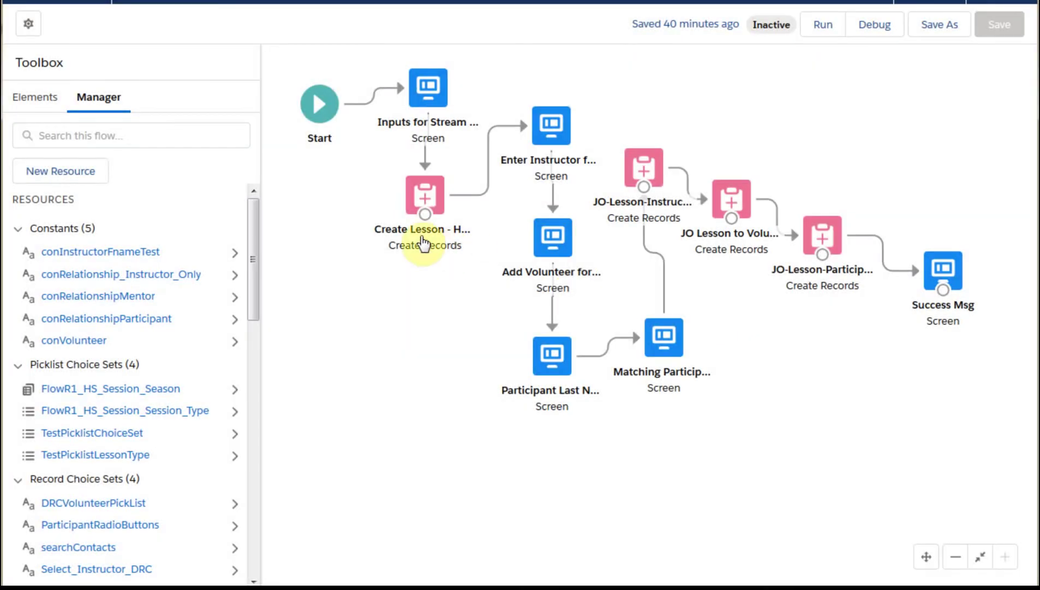
click(62, 171)
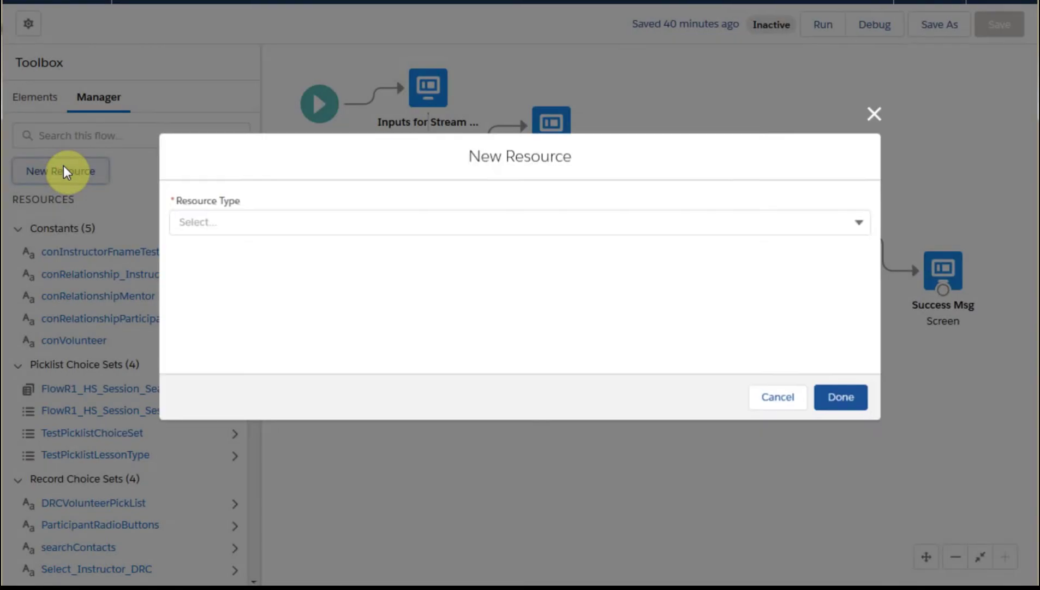
click(297, 221)
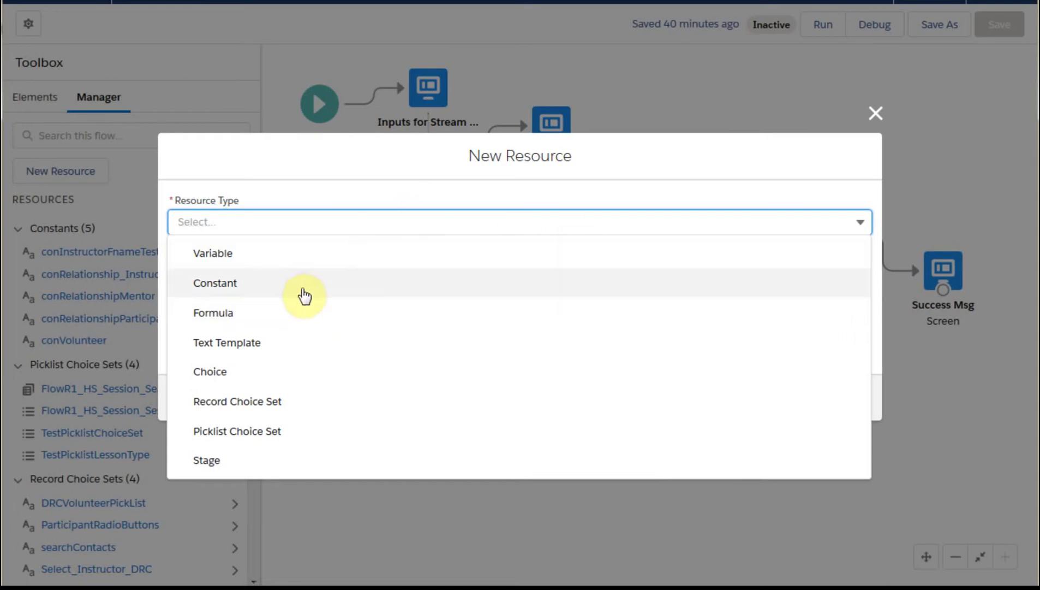
click(875, 114)
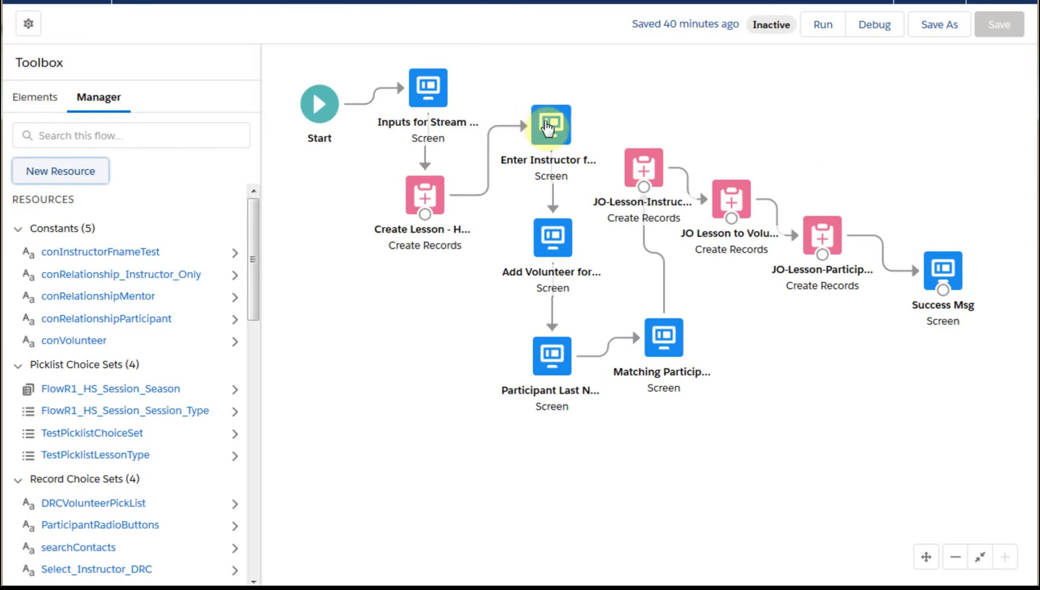
Step: Inspect the Select Instructor choice on the Enter Instructor screen, then close the editor
click(552, 125)
double_click(554, 126)
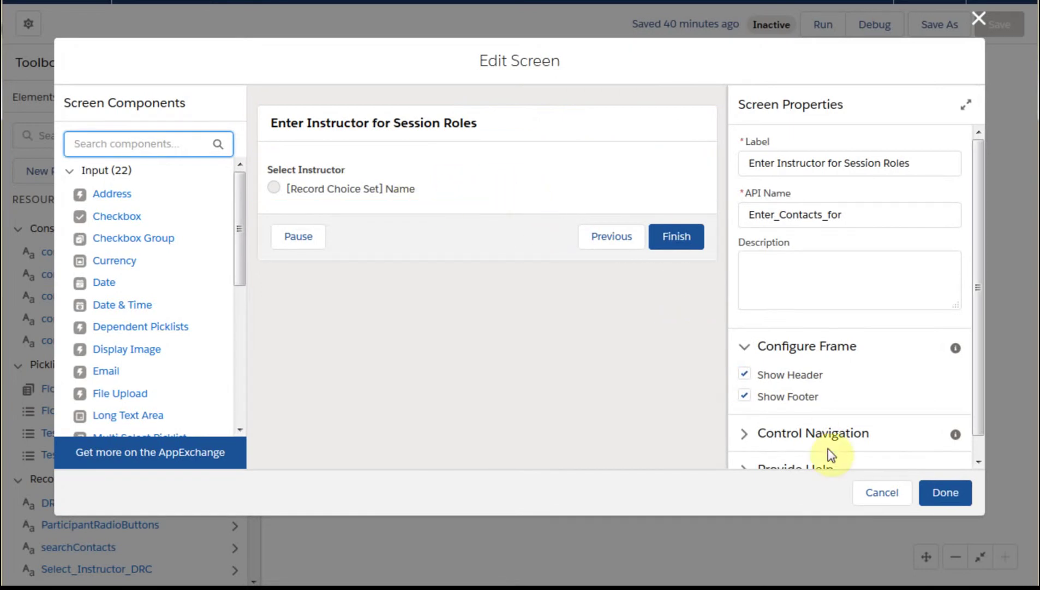
click(408, 179)
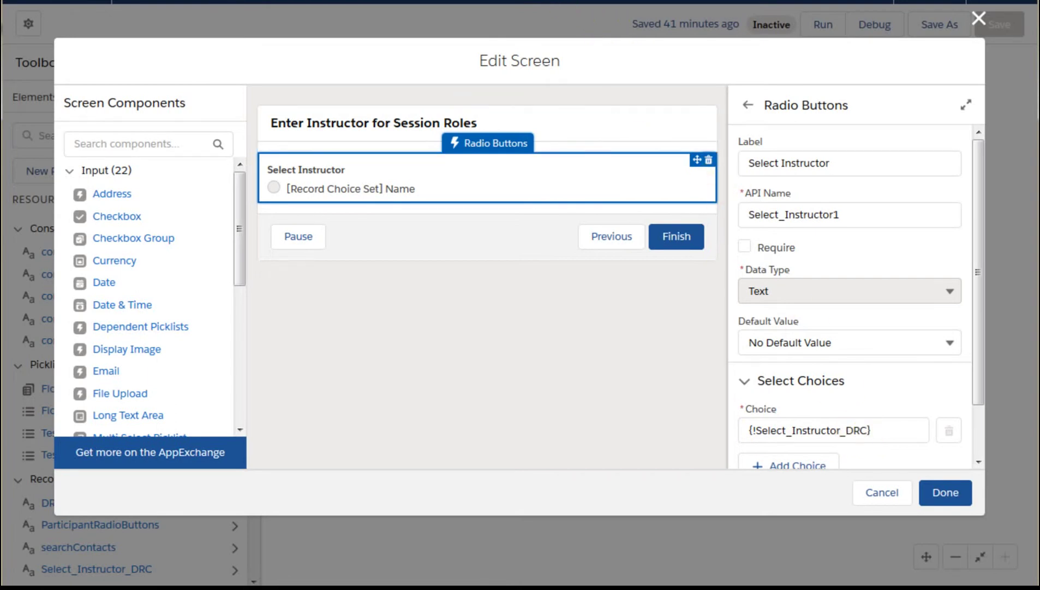
key(Escape)
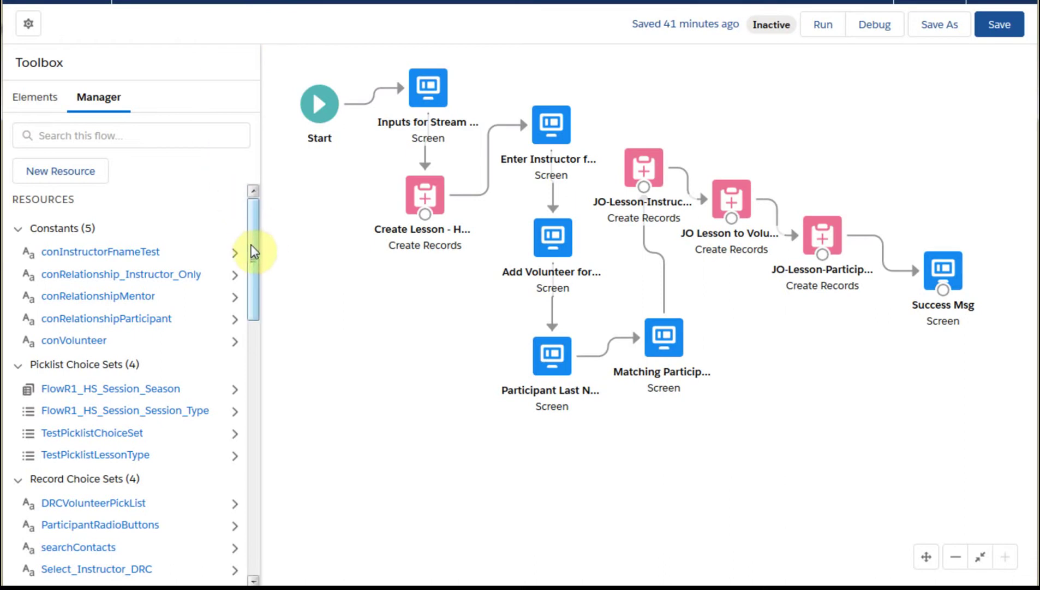
Step: Review the Select_Instructor_DRC record choice set, keeping Conditions are Met, and close without saving
drag(251, 245, 262, 266)
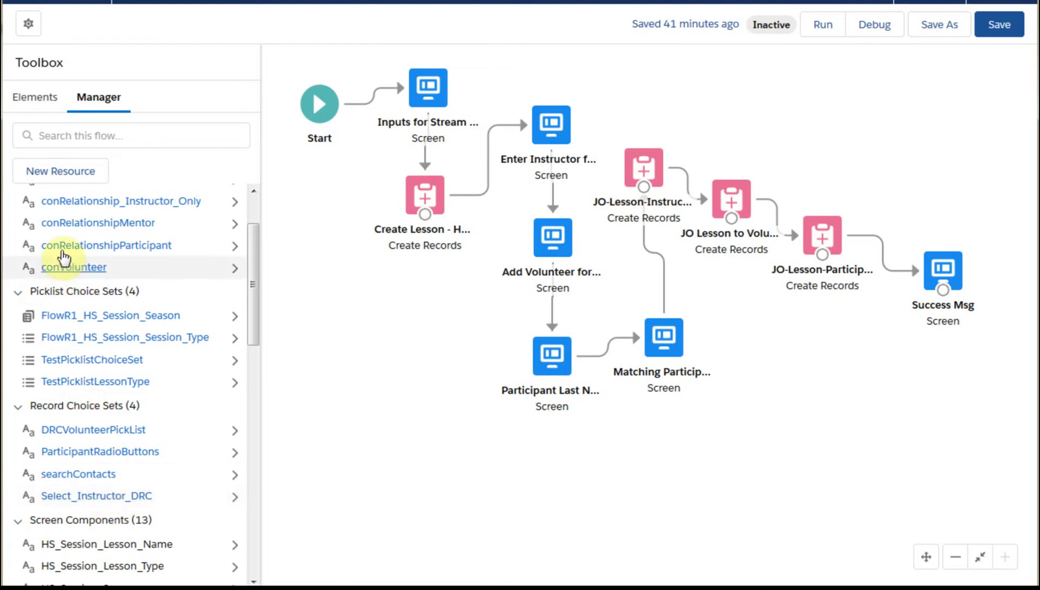
click(95, 494)
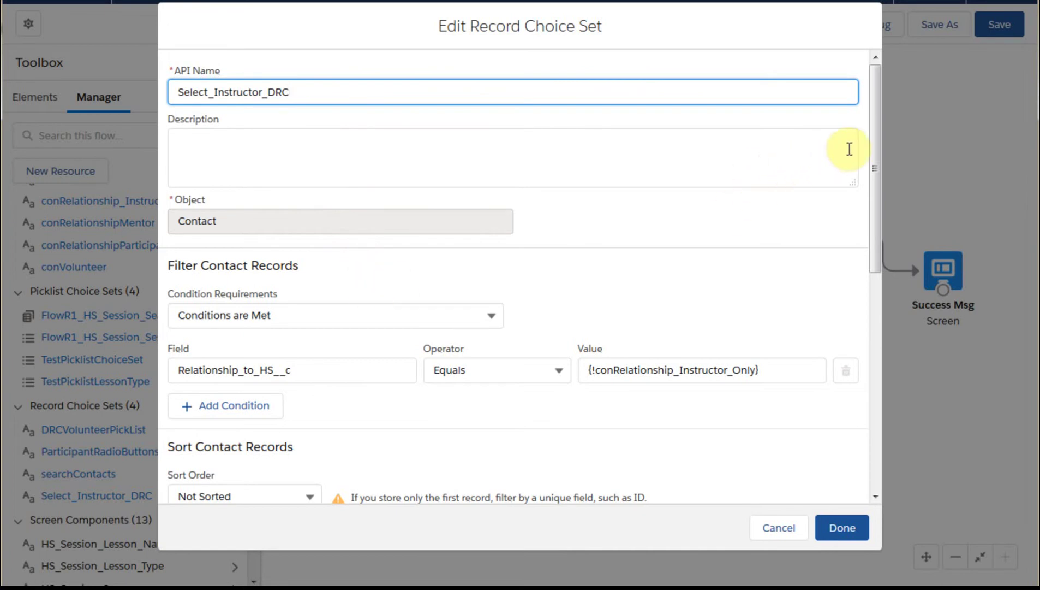
drag(872, 131, 886, 250)
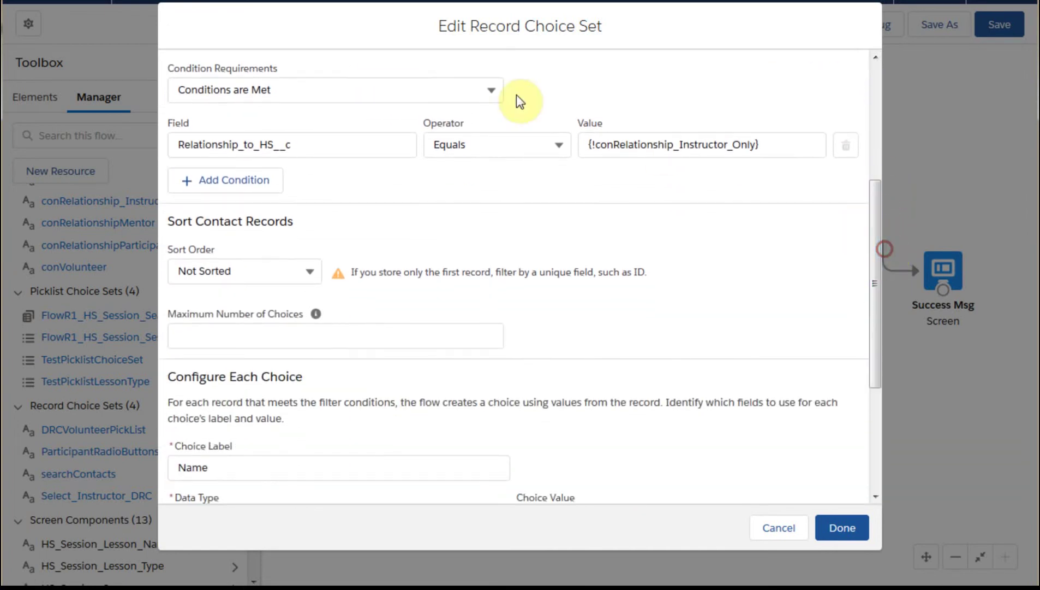
click(489, 88)
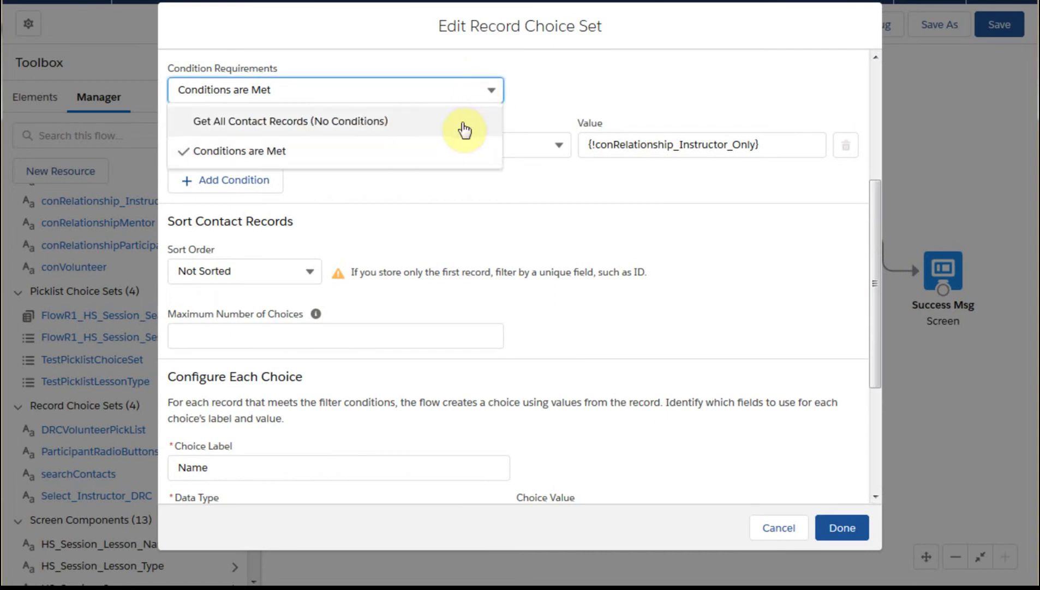
click(557, 87)
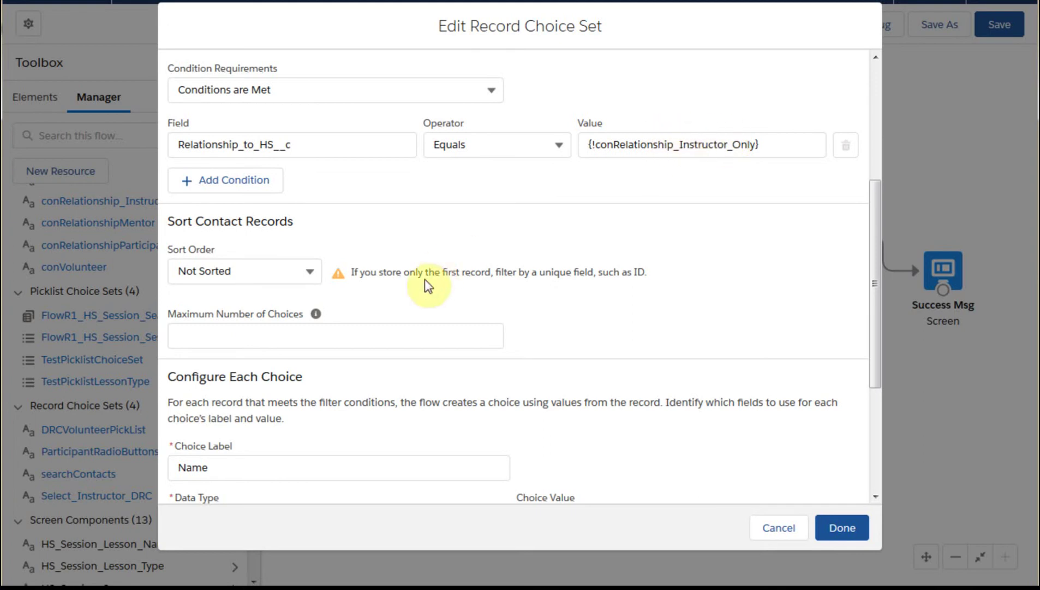
scroll(384, 231, down, 3)
scroll(384, 231, up, 3)
scroll(384, 231, down, 1)
scroll(384, 231, down, 2)
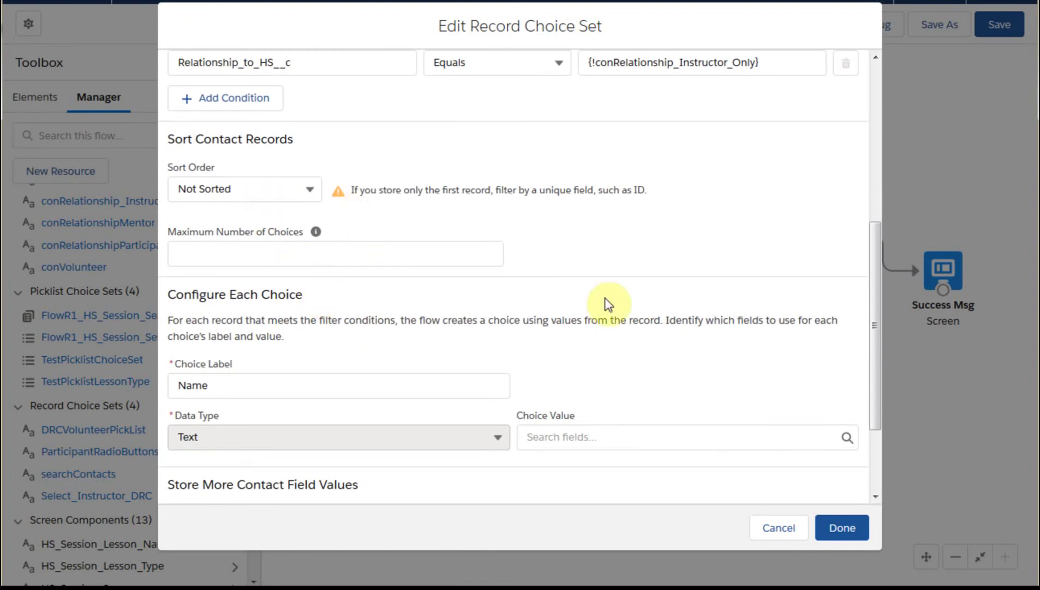
scroll(574, 279, down, 1)
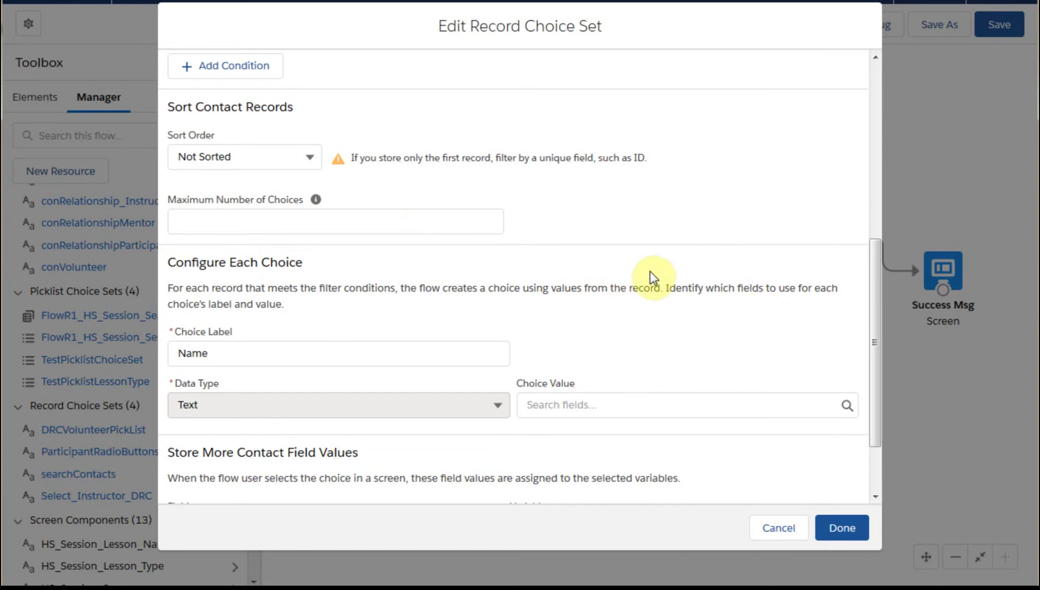
scroll(650, 273, down, 3)
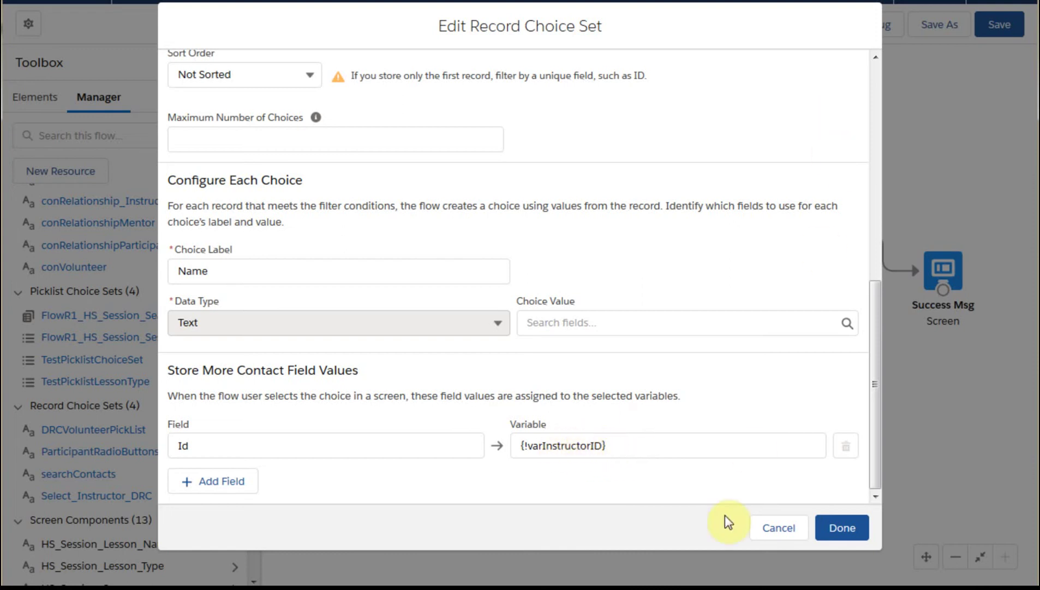
click(764, 528)
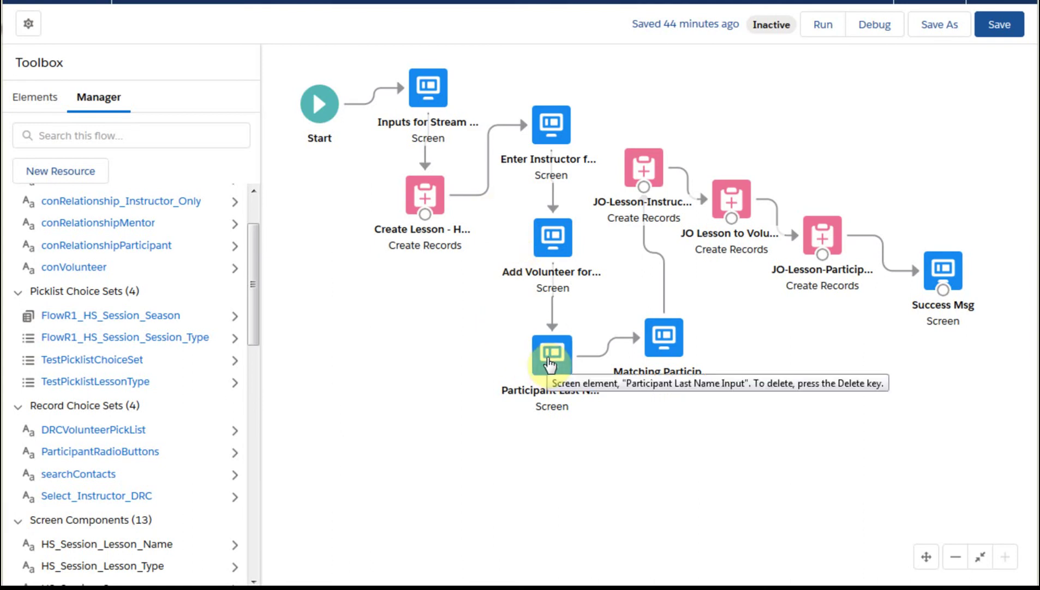
Step: Inspect the ParticipantLastName field on the Participant Last Name screen, cancel, and select Matching Participant
drag(552, 355, 552, 349)
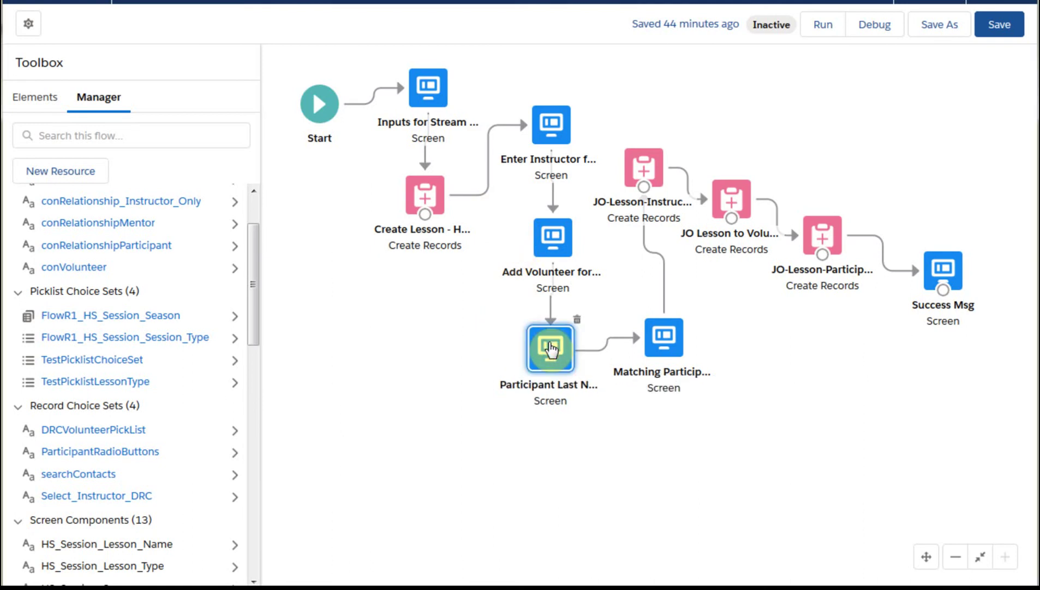
double_click(550, 347)
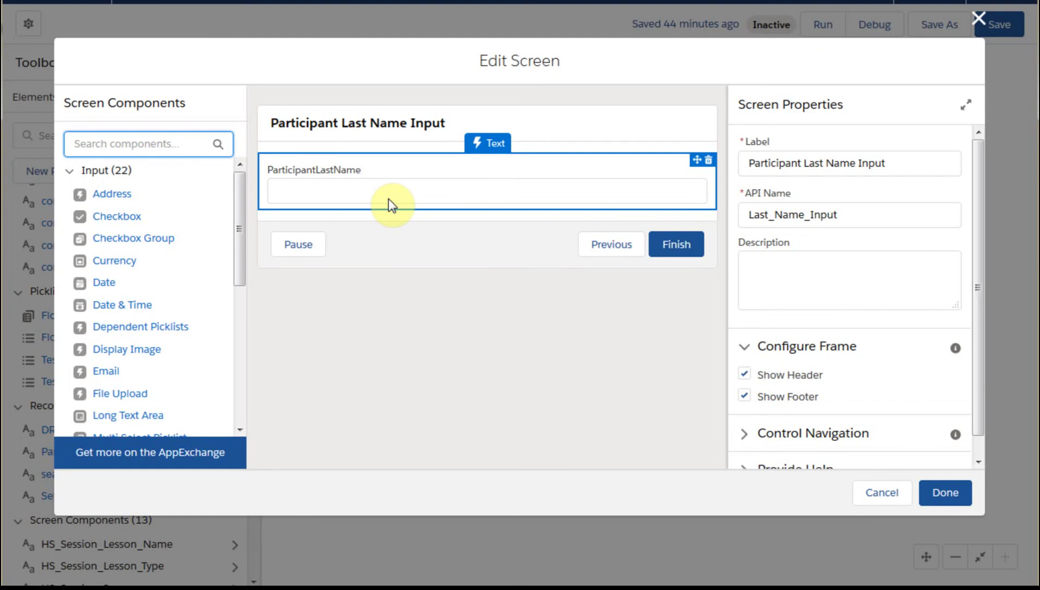
drag(976, 223, 973, 242)
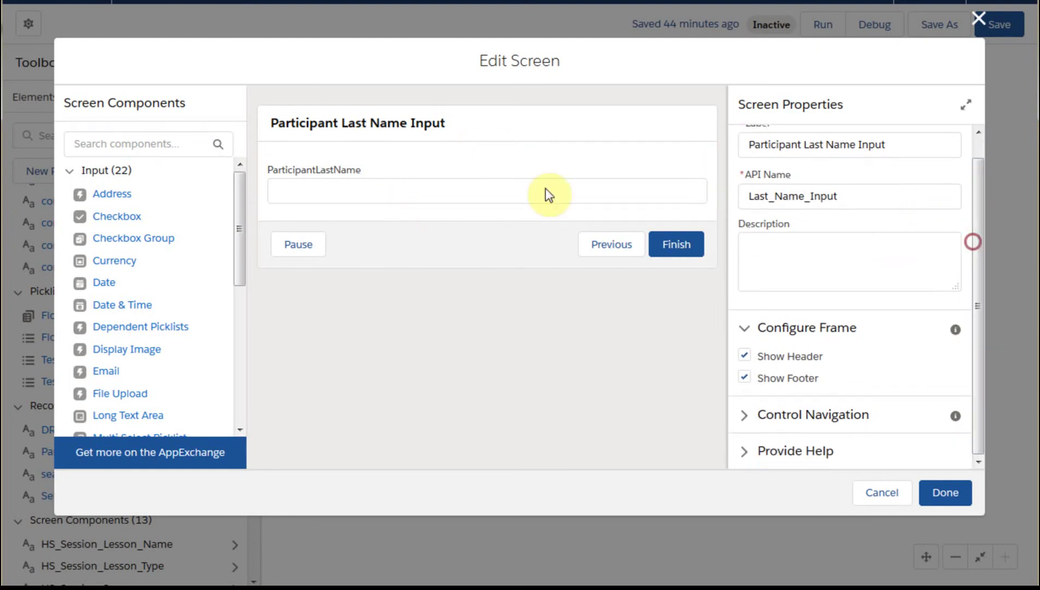
click(405, 189)
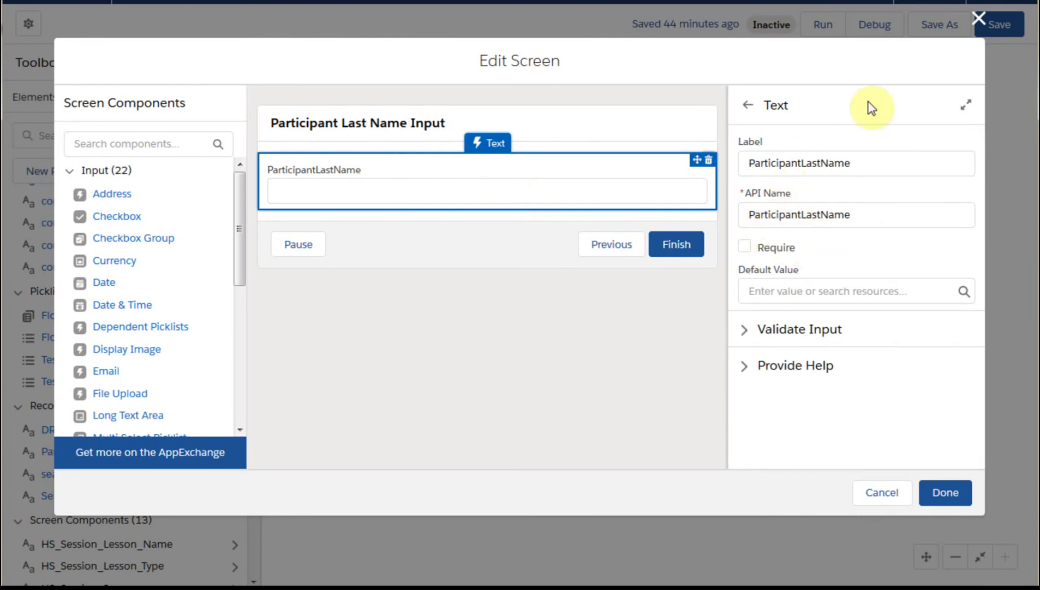
click(889, 491)
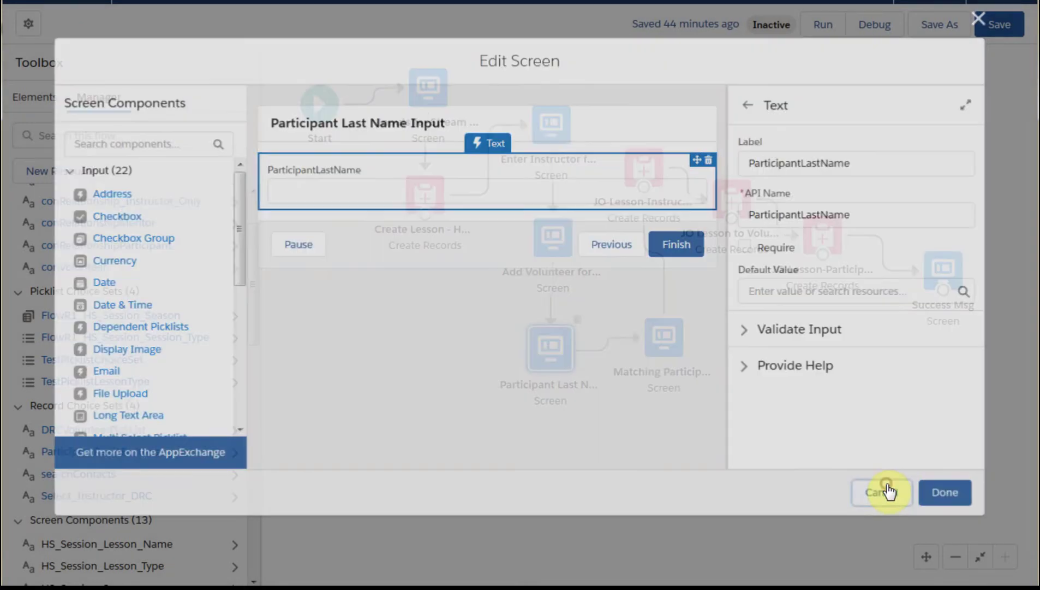
click(674, 352)
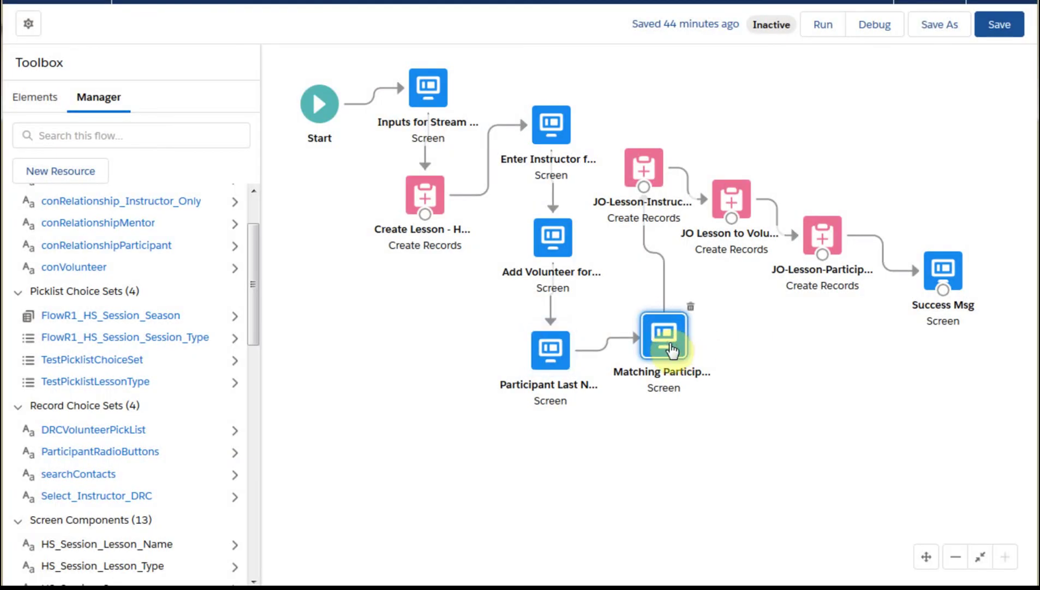
double_click(671, 347)
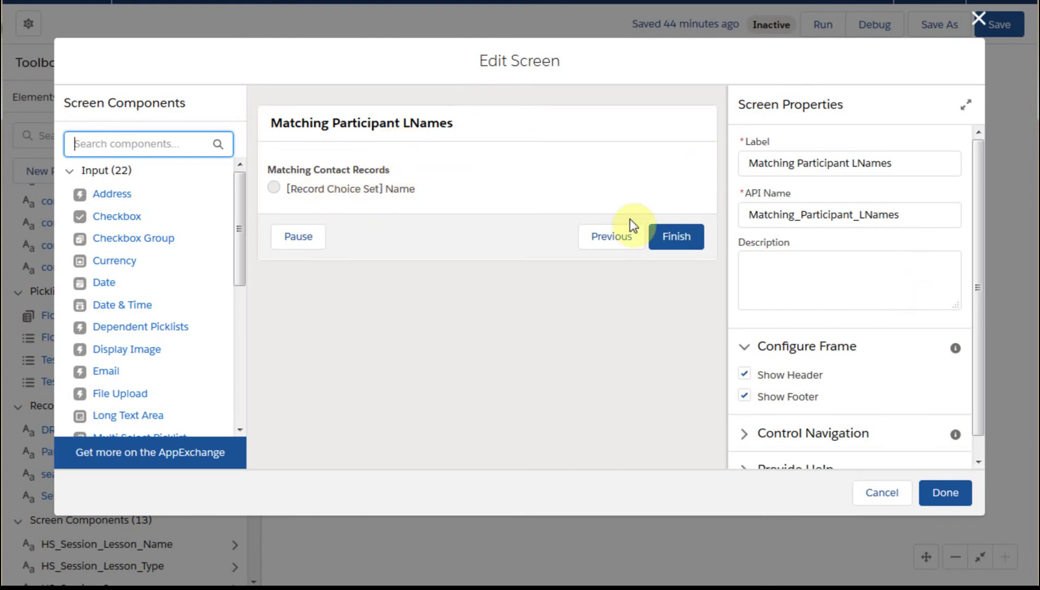
click(554, 184)
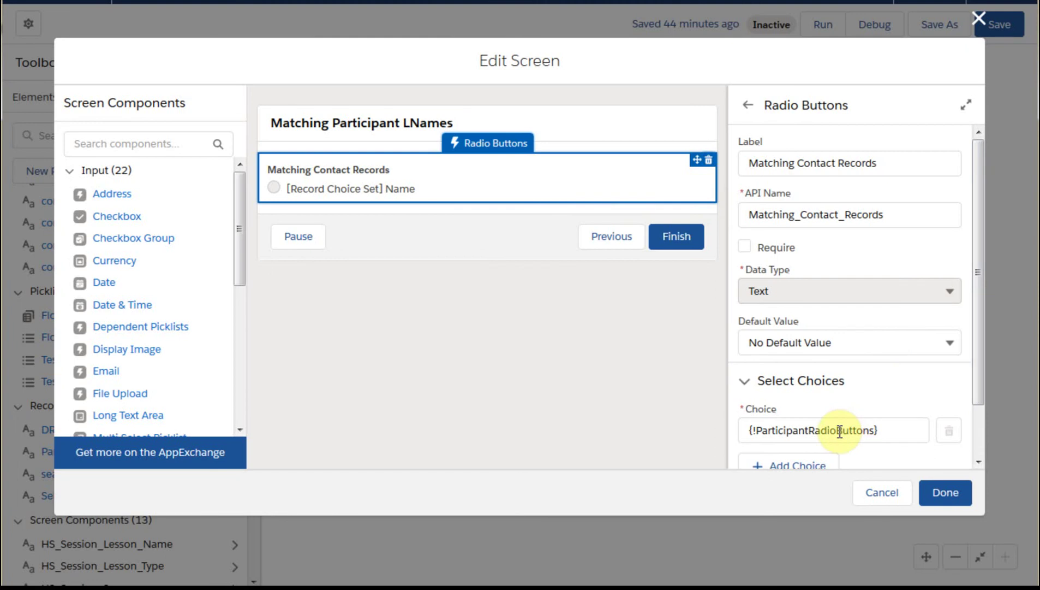
key(Escape)
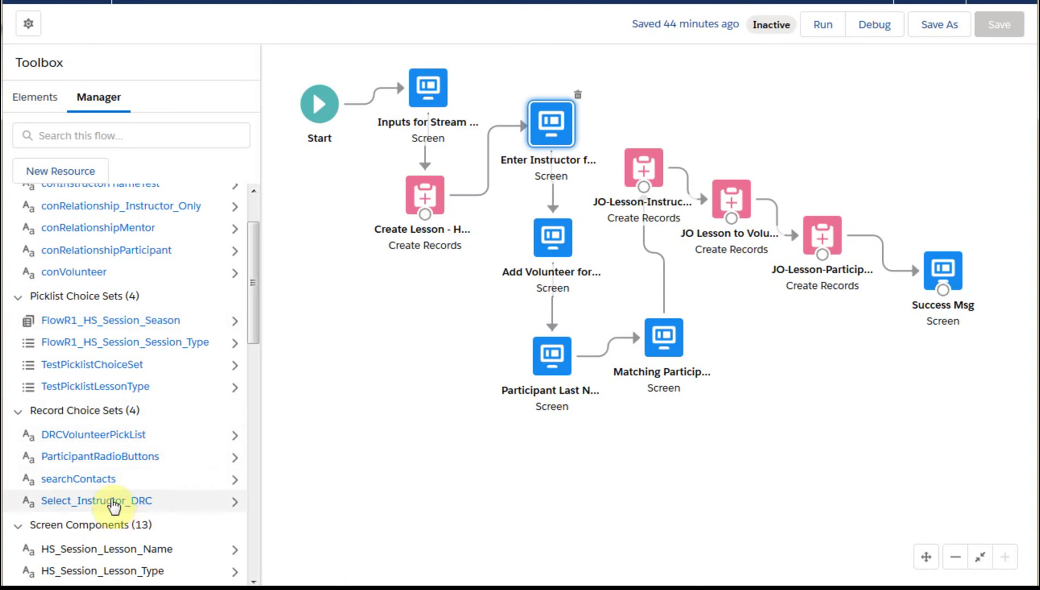
double_click(96, 462)
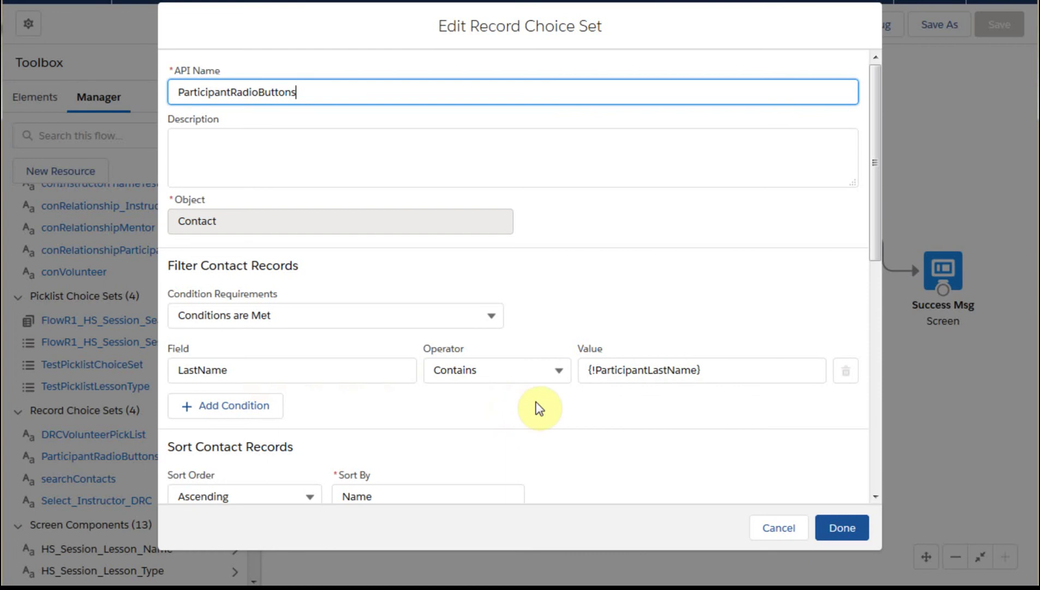
drag(879, 211, 896, 349)
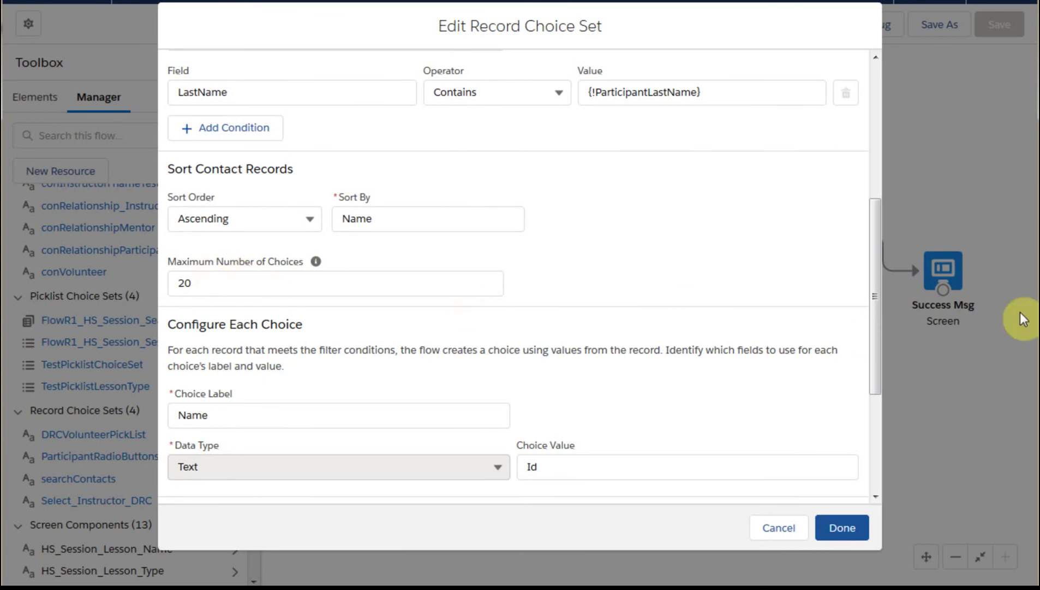
drag(878, 273, 868, 358)
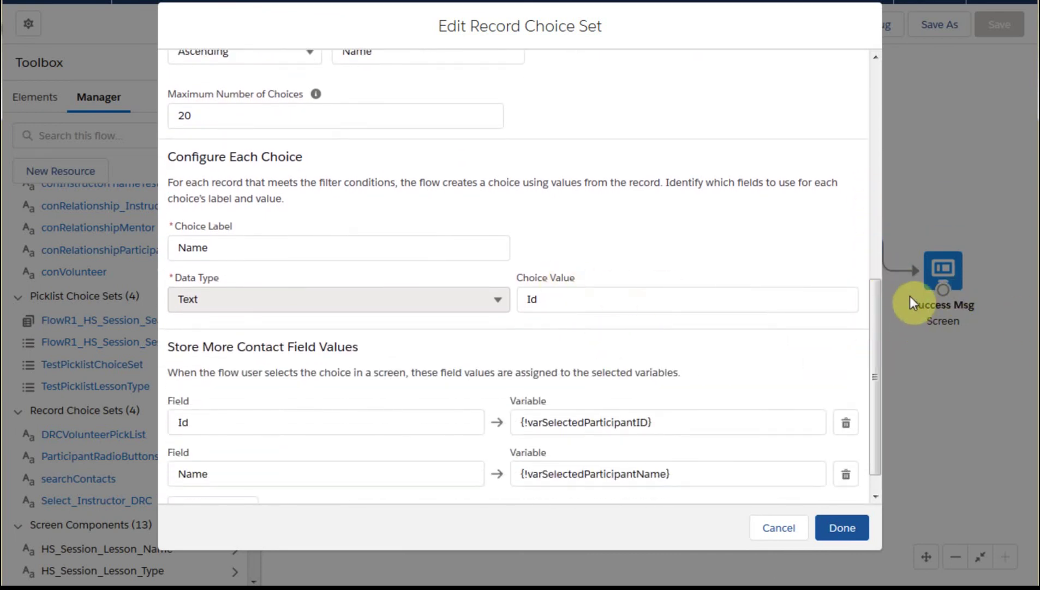
scroll(873, 309, down, 1)
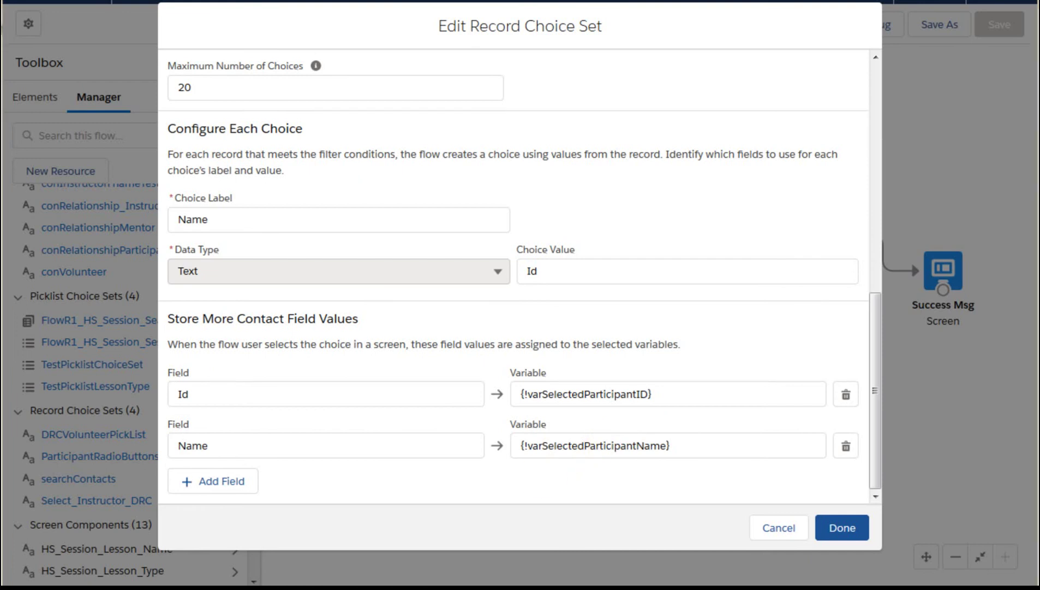
key(Escape)
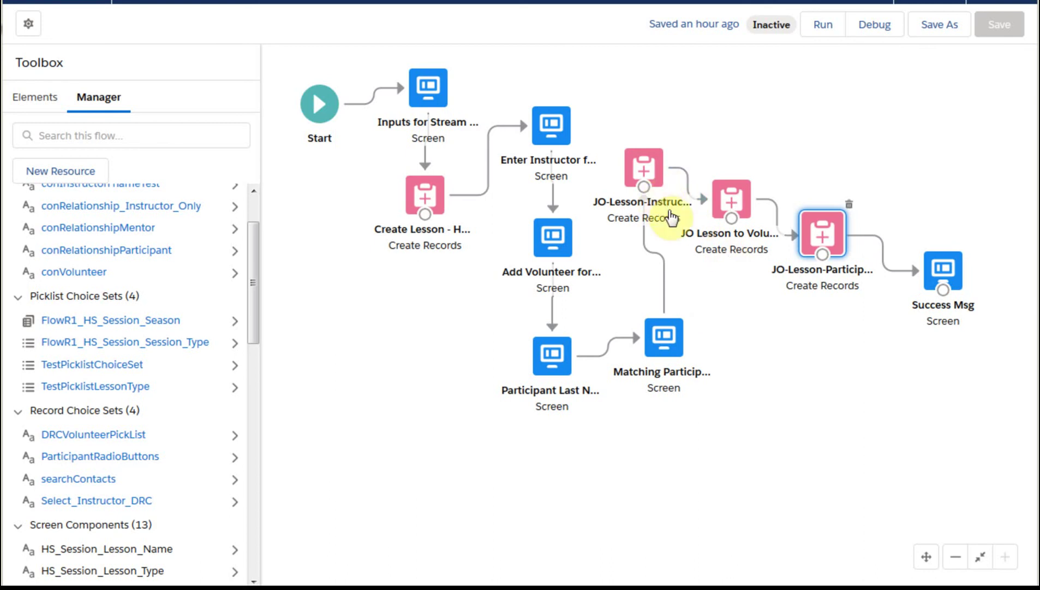
Step: Open the JO-Lesson-Participant Create Records element and scroll through its settings
drag(822, 235, 825, 238)
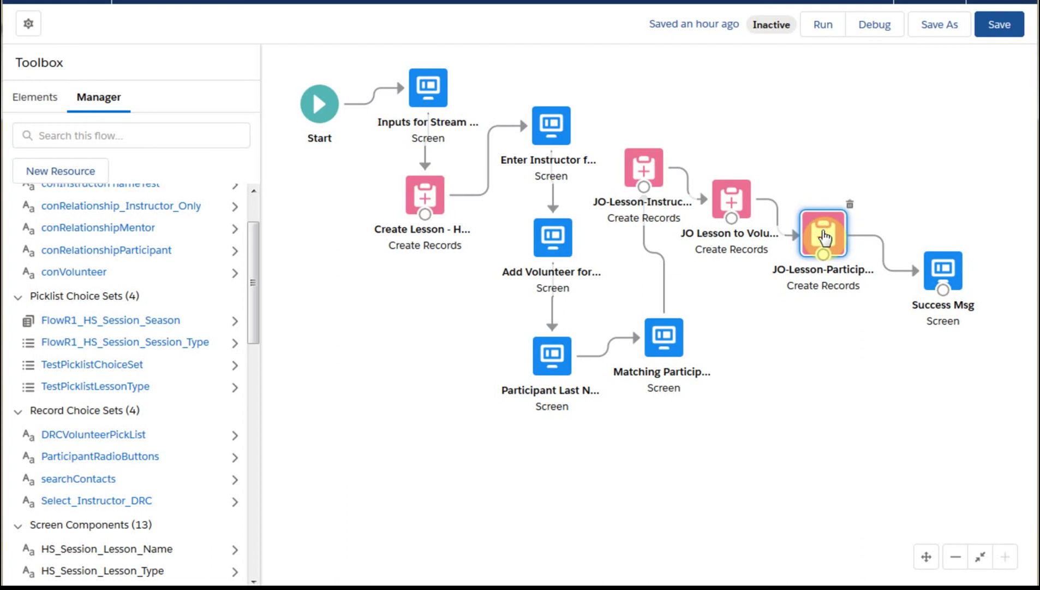
double_click(825, 236)
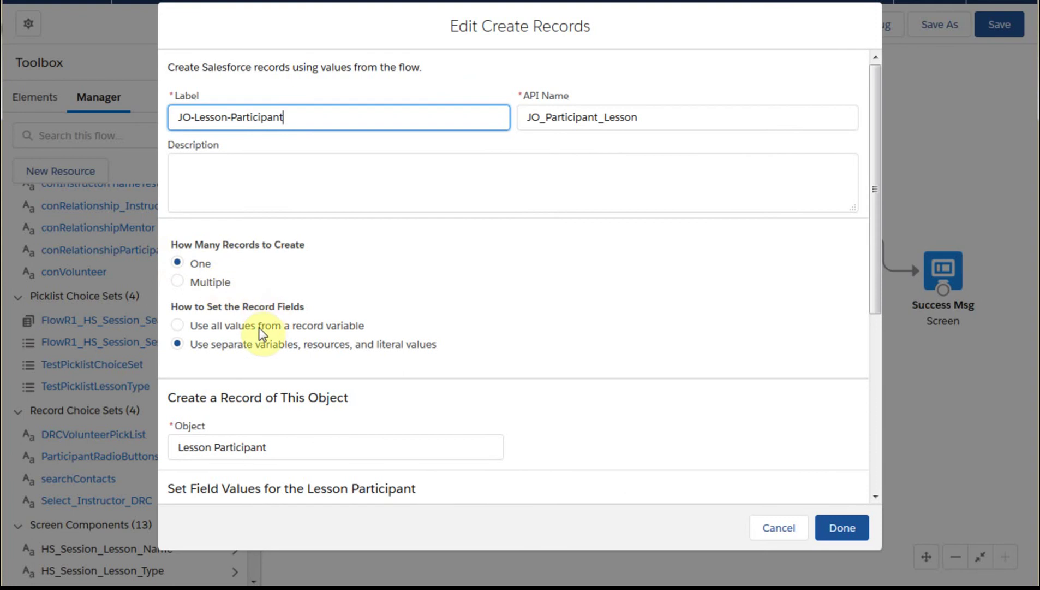
drag(880, 213, 862, 363)
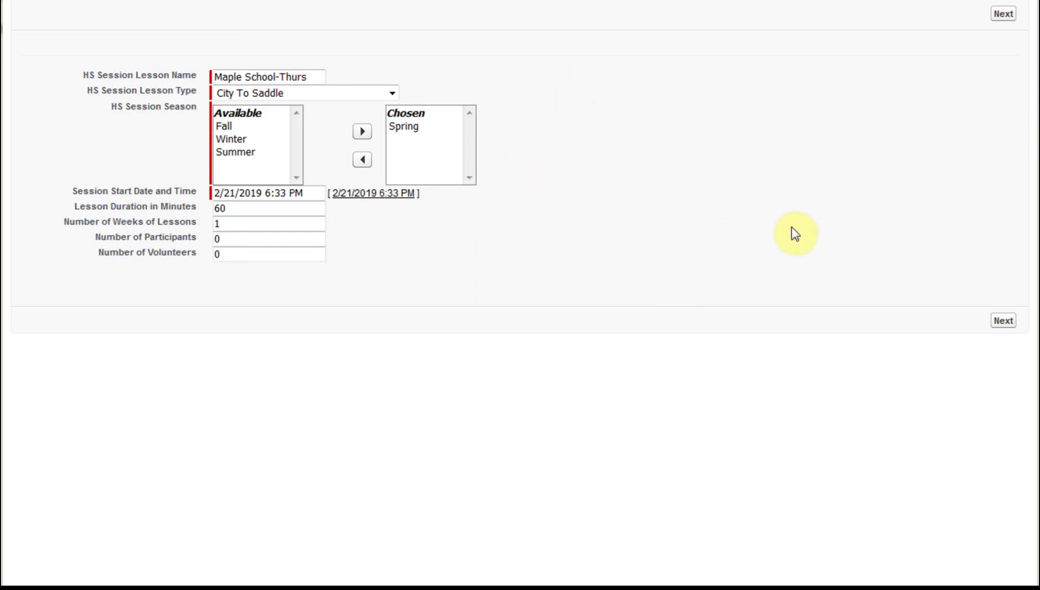
Step: Advance past the lesson details, choose the third instructor, and continue past volunteer selection
click(1003, 320)
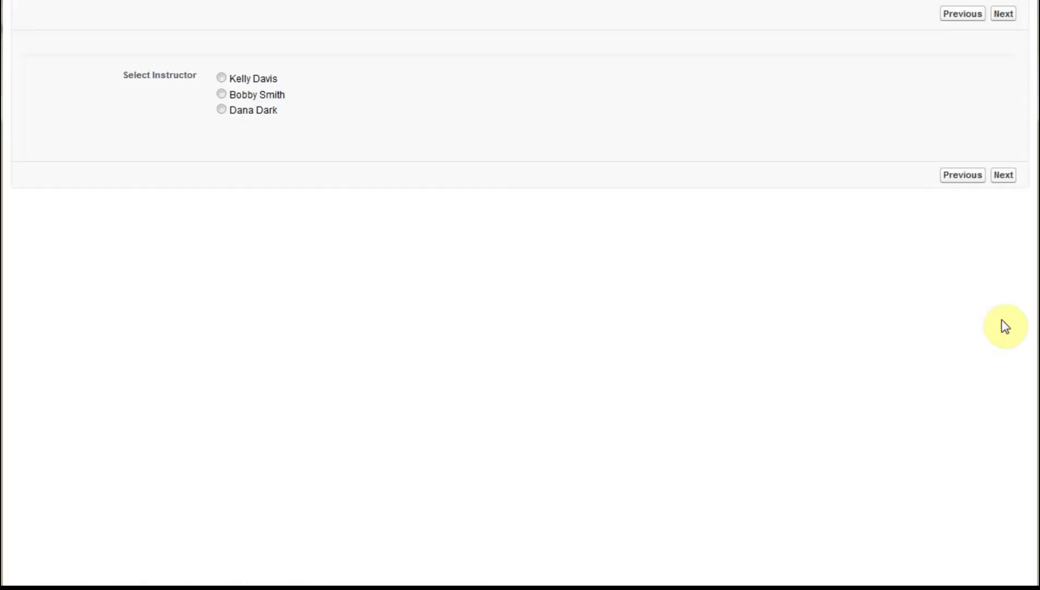
click(221, 110)
click(995, 176)
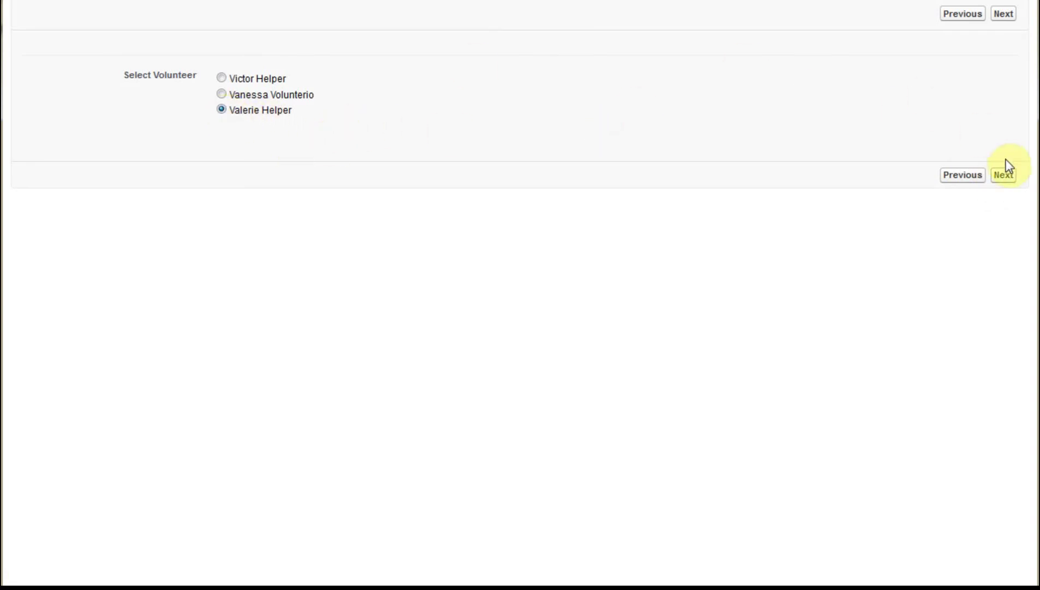
click(1005, 174)
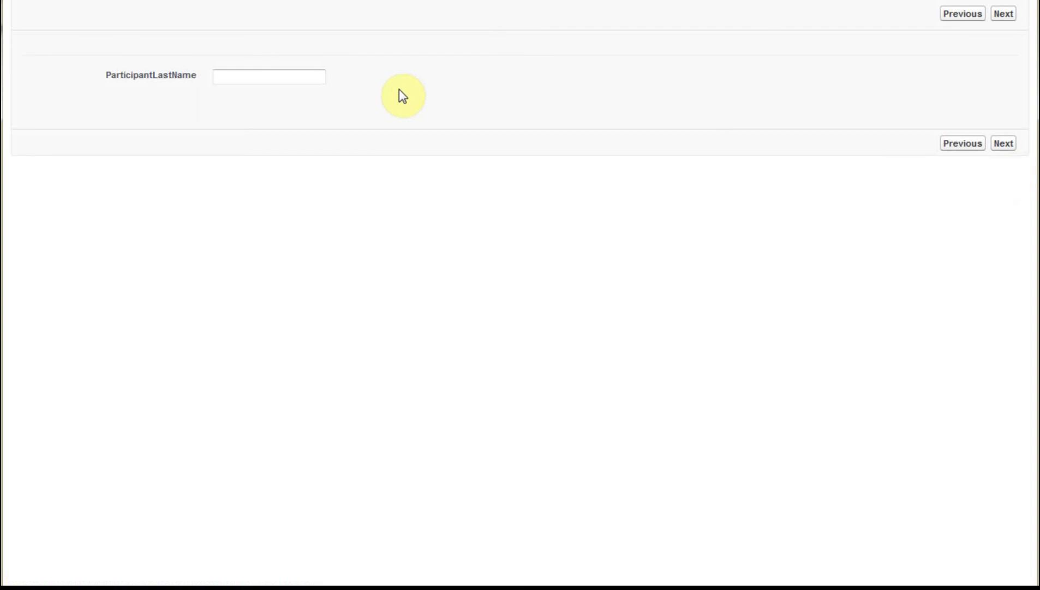
Step: Enter participant last name 'r', pick a matching contact, create the records, and finish
click(293, 77)
text(r)
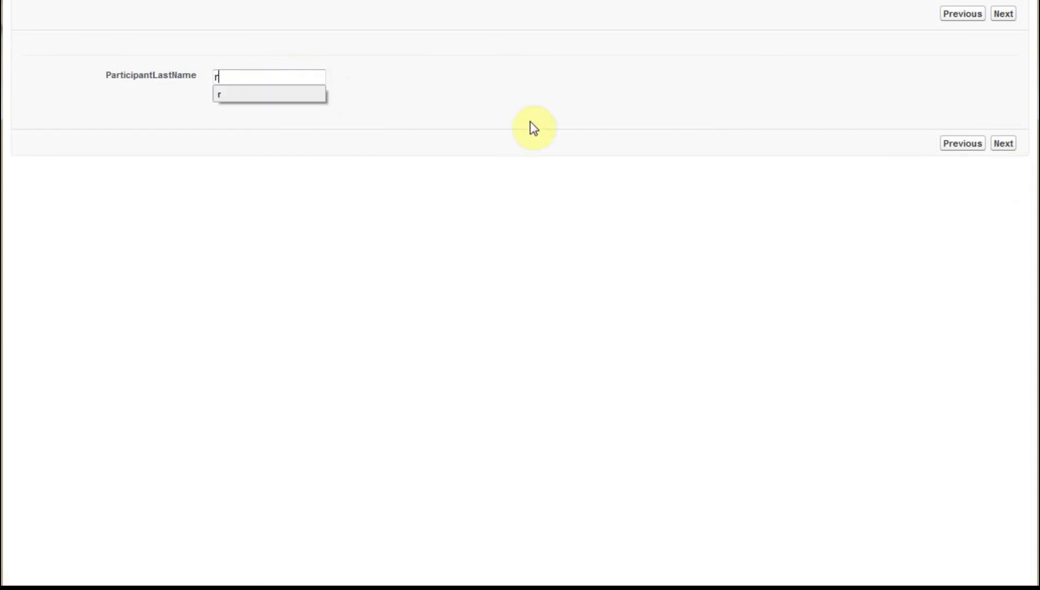
click(997, 145)
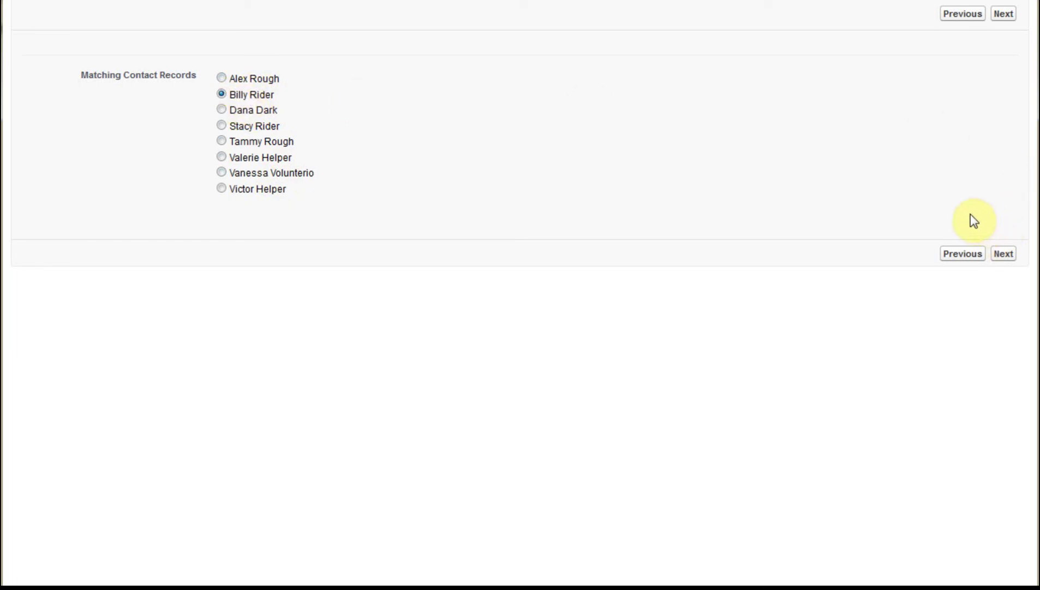
click(1004, 254)
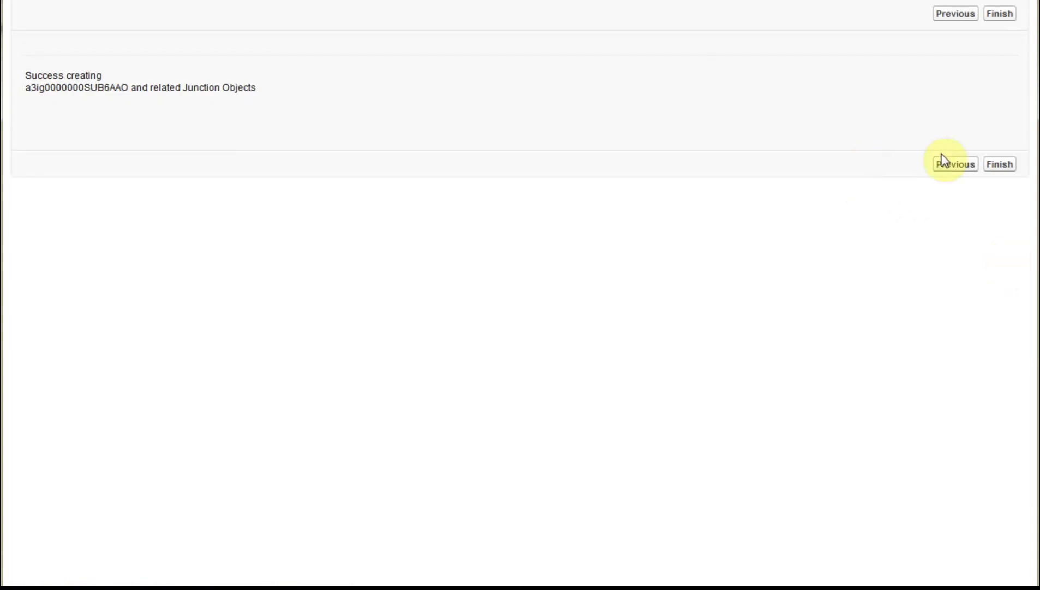
click(1000, 165)
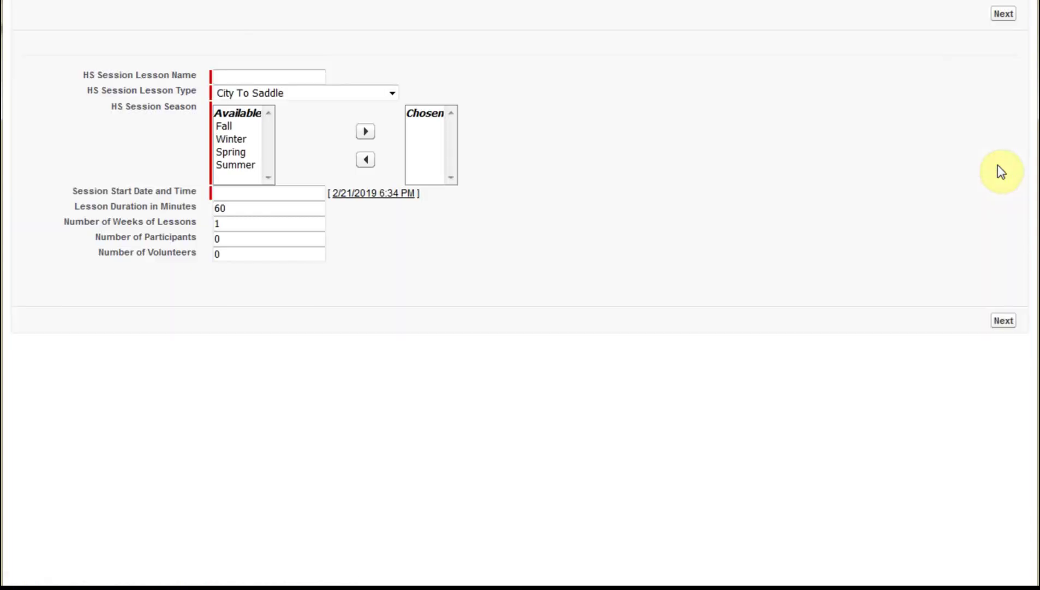